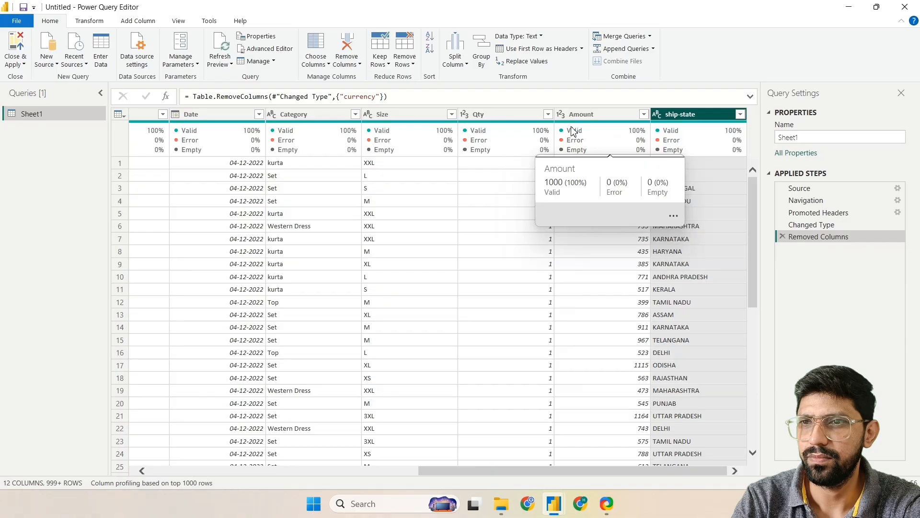
Review the complete list of distinct values in the Qty column, and look through the values in the Amount column.
click(504, 117)
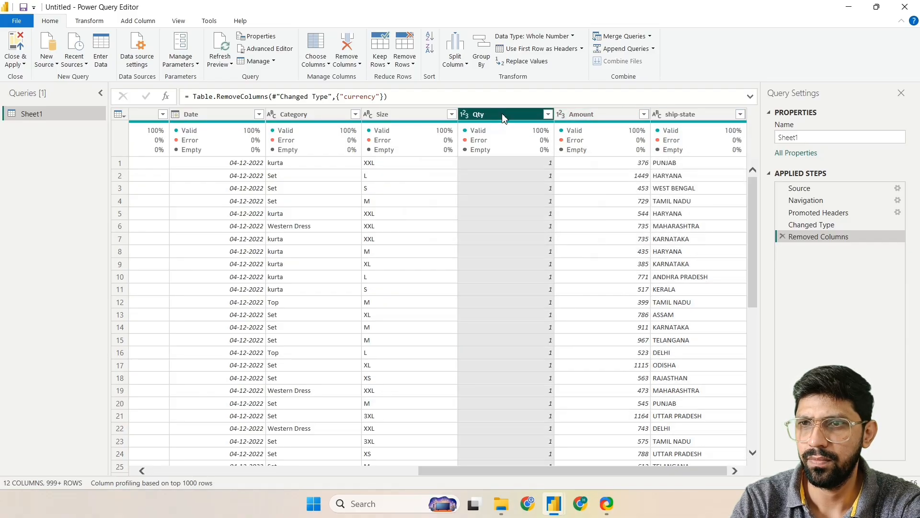
click(548, 115)
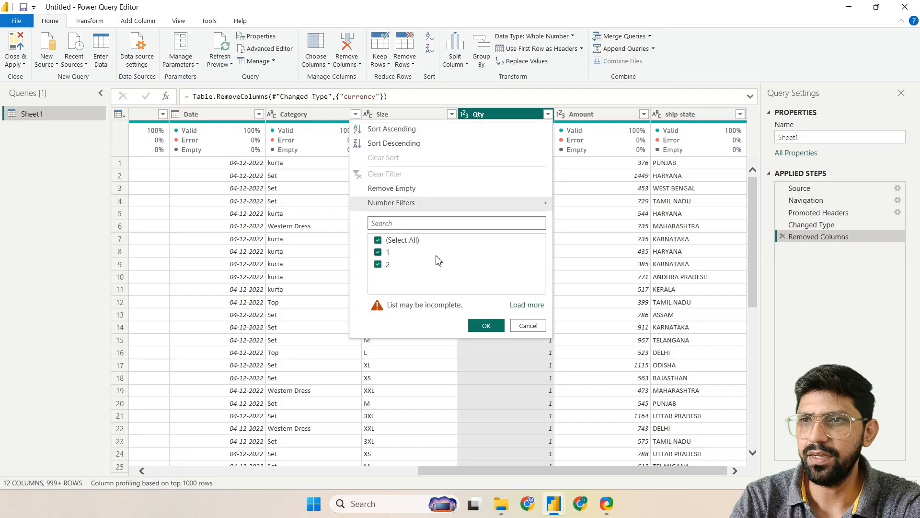
click(525, 304)
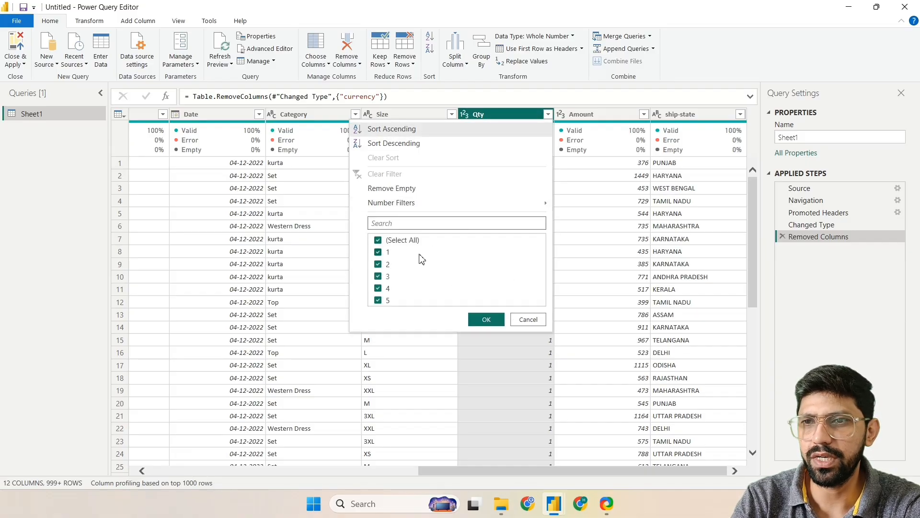
click(644, 115)
click(644, 115)
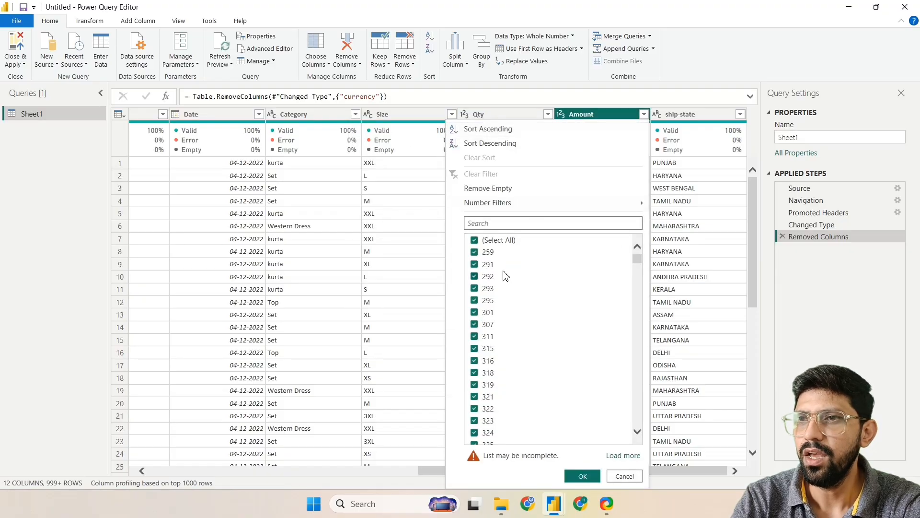
scroll(507, 276, down, 10)
scroll(506, 276, down, 10)
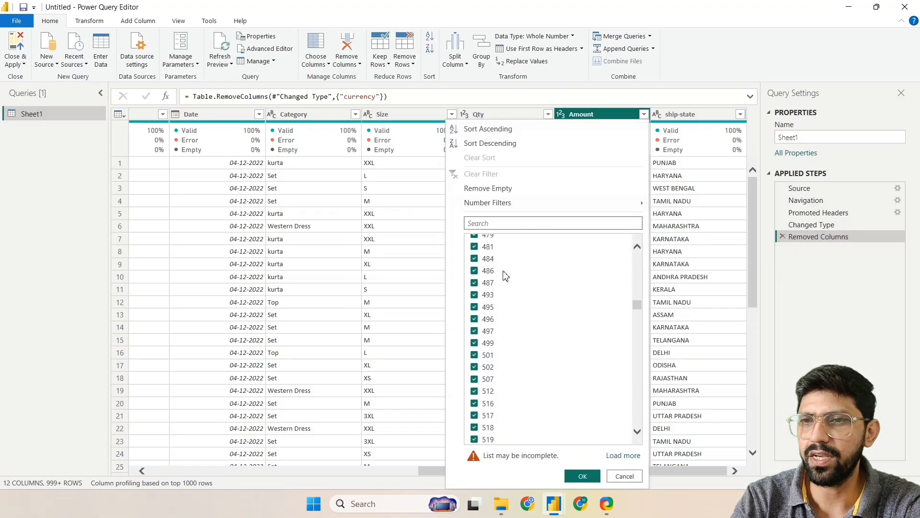
key(Escape)
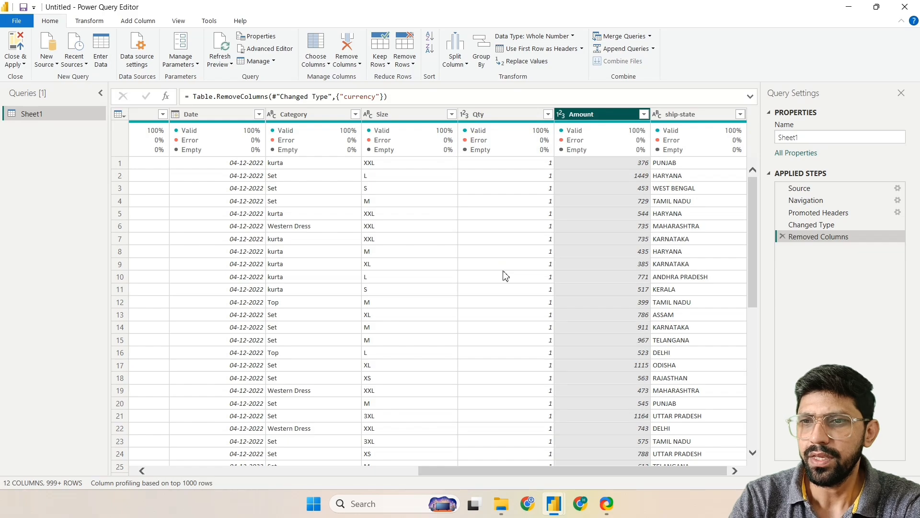
Rename the Amount column as Price per Unit.
double_click(602, 115)
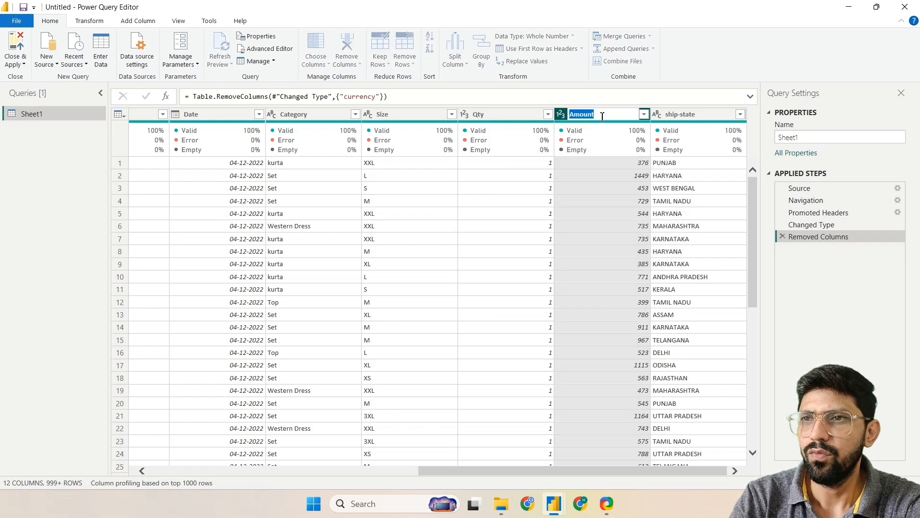
text(Price per Unit)
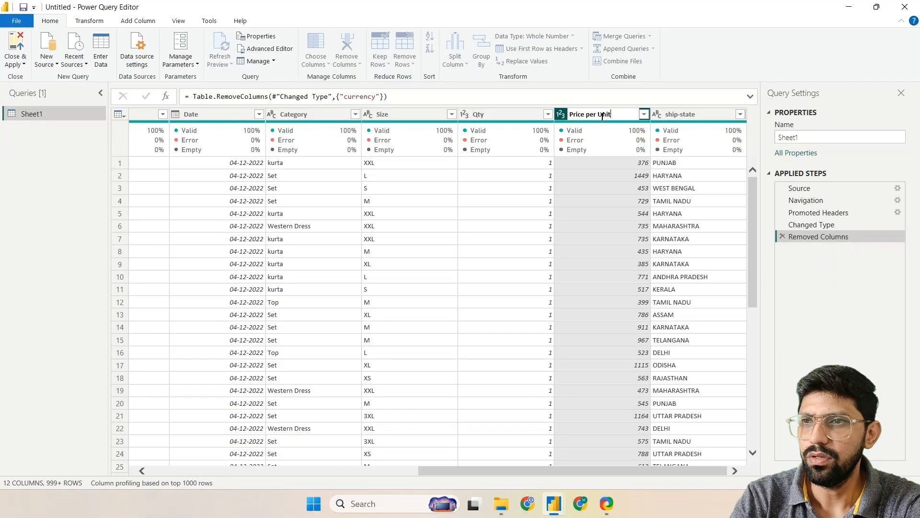
key(Return)
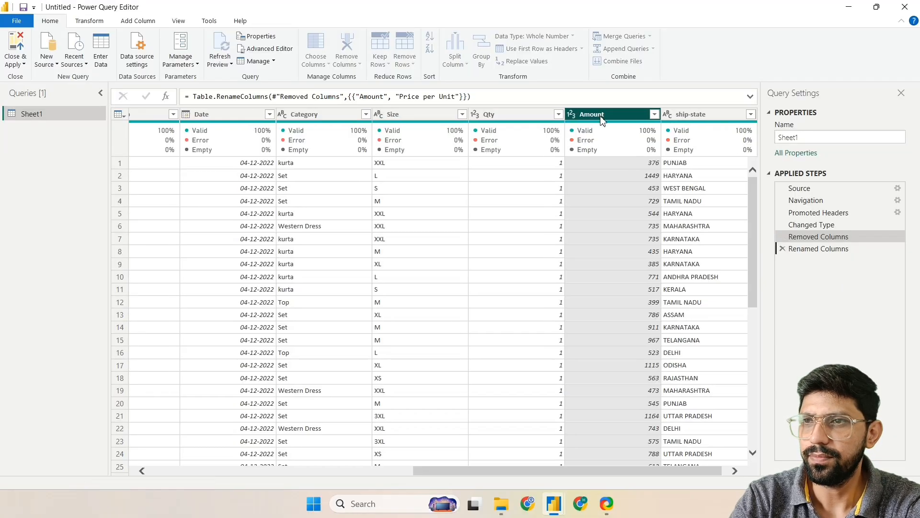
mouse_move(561, 151)
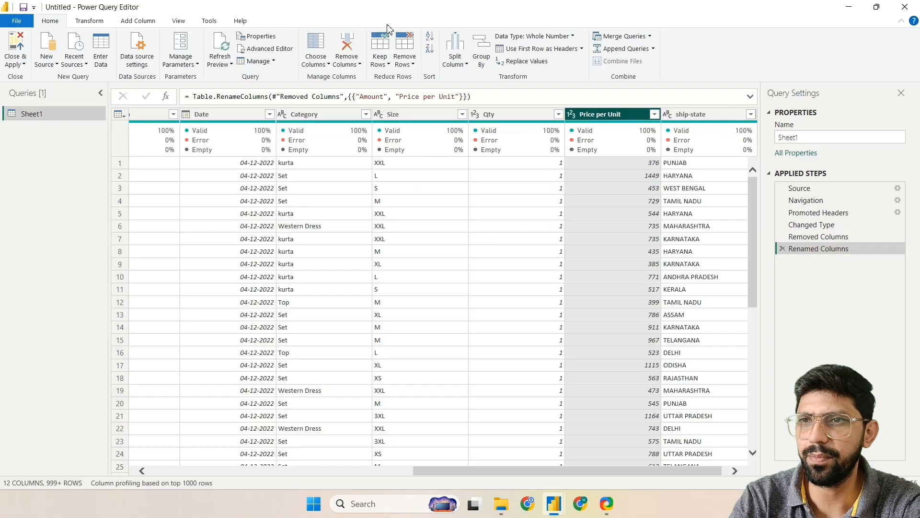
Start a new custom column and name it Total Price.
click(138, 21)
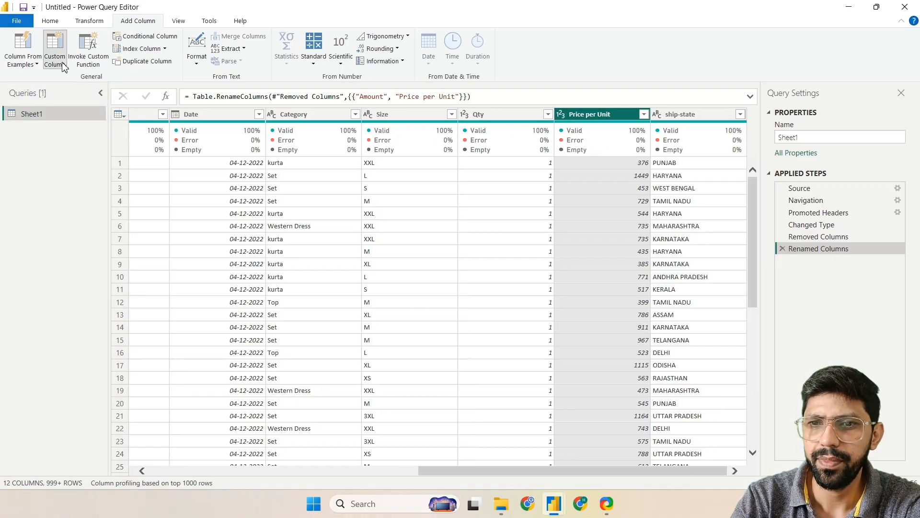
click(62, 66)
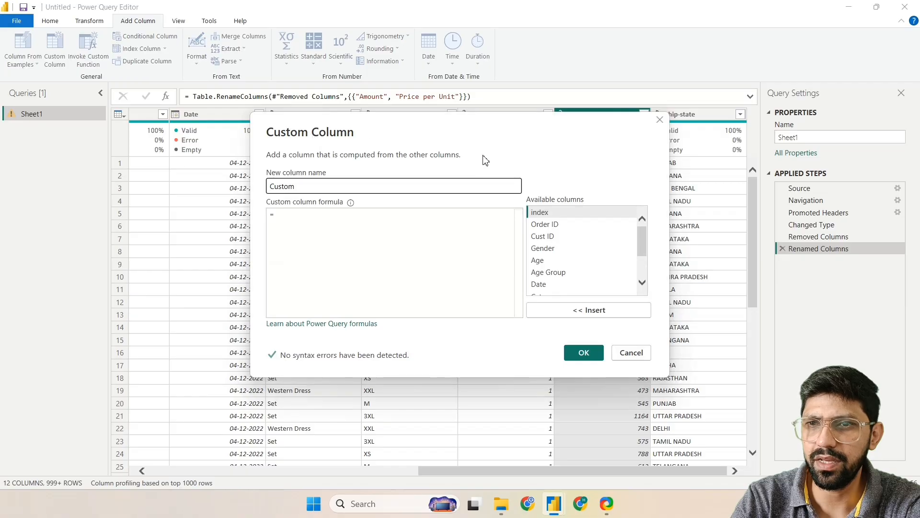
double_click(364, 189)
text(Total Price)
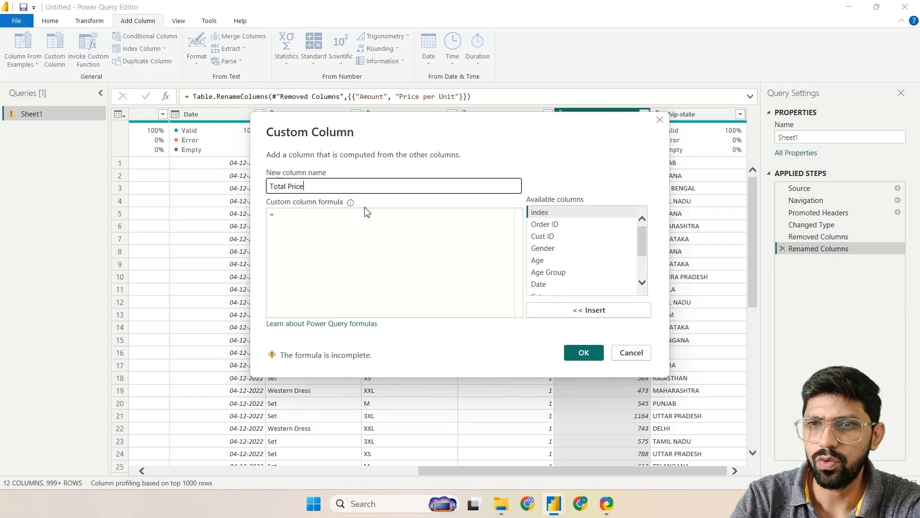
Define the Total Price column with the formula [Qty]*[Price per Unit] and create it.
click(366, 215)
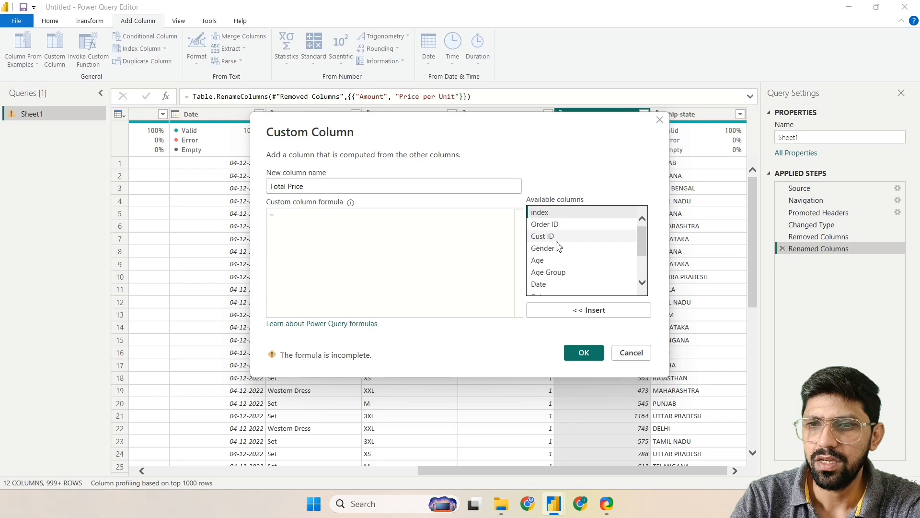
drag(641, 238, 643, 281)
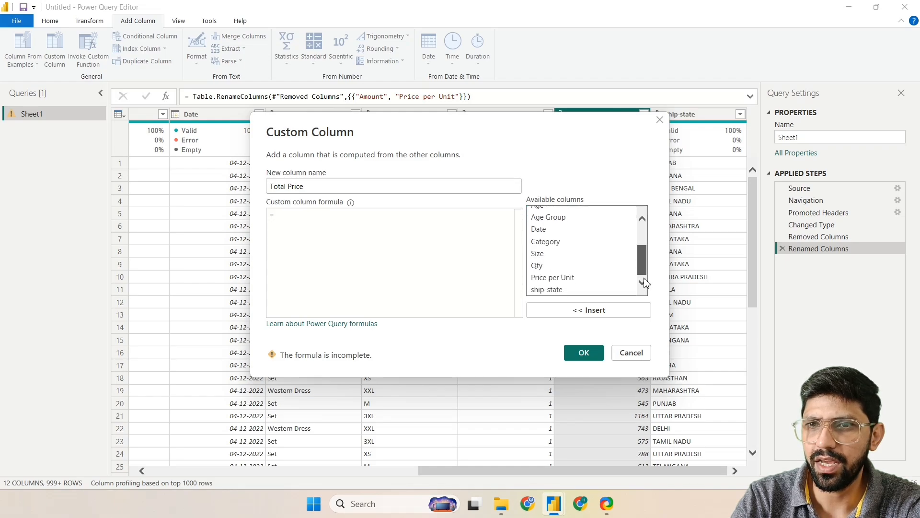
click(568, 266)
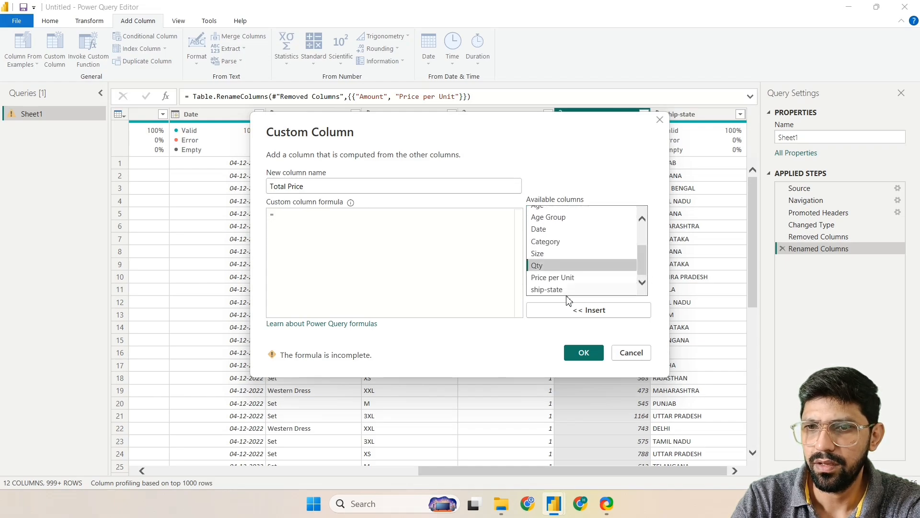
click(570, 315)
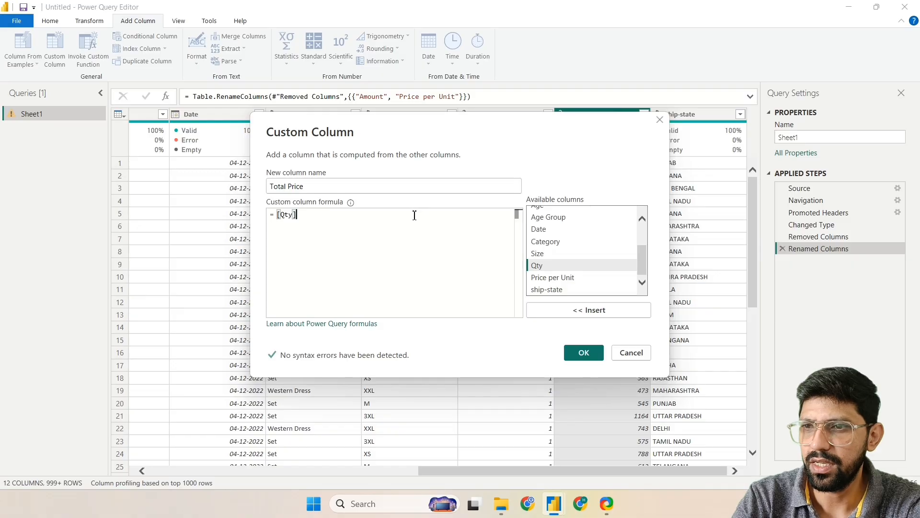
text(*)
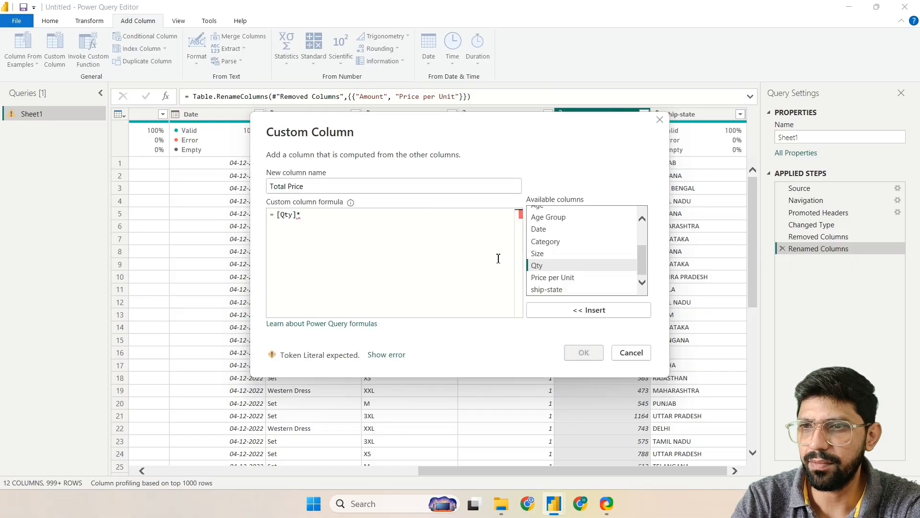
click(568, 279)
click(562, 314)
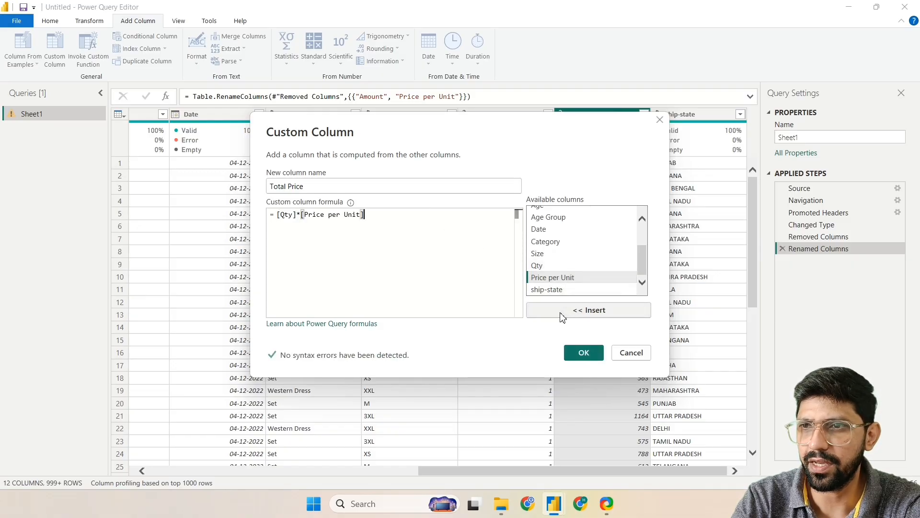
click(571, 354)
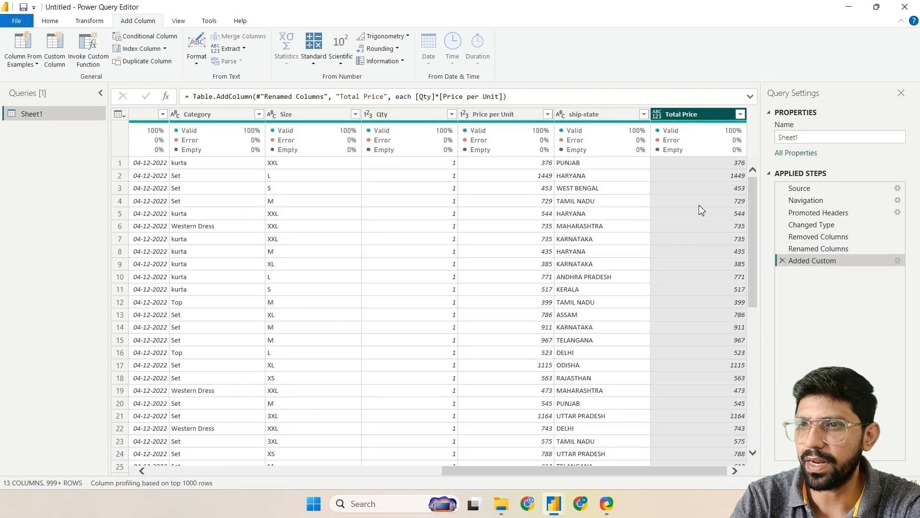
Go through the first rows of the Total Price column to check the calculated values.
click(722, 167)
key(Down)
key(Down)
key(Down)
key(Down)
key(Down)
key(Down)
key(Down)
key(Down)
key(Down)
key(Down)
key(Down)
key(Down)
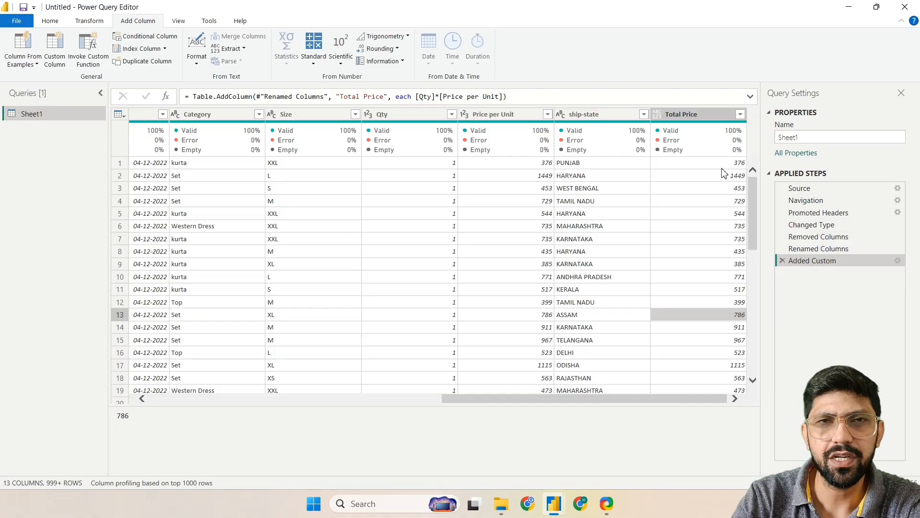
Filter the Qty column to exclude the value 1, and check the first row's quantity against its Total Price.
mouse_move(457, 132)
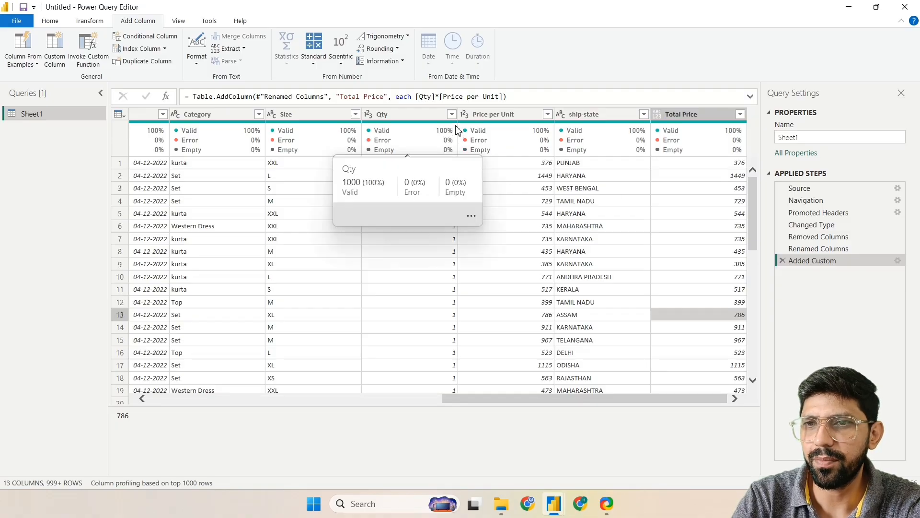
click(452, 114)
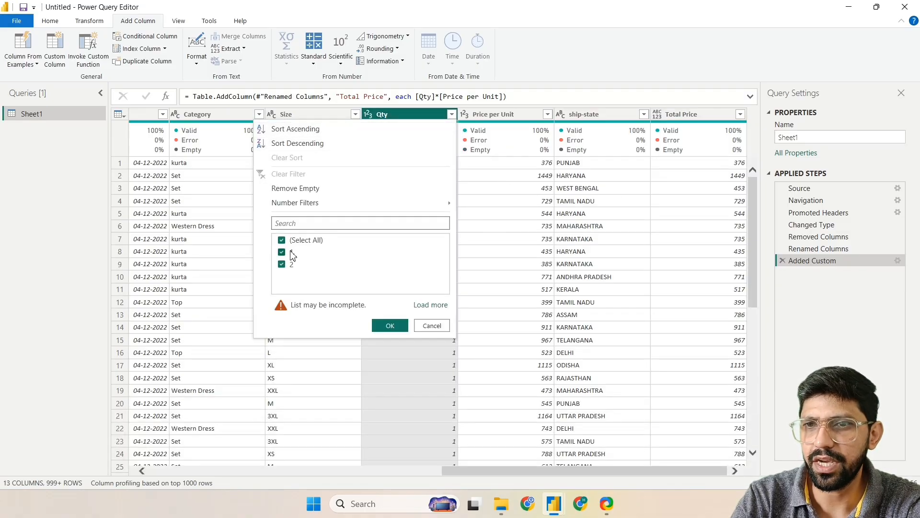
click(424, 305)
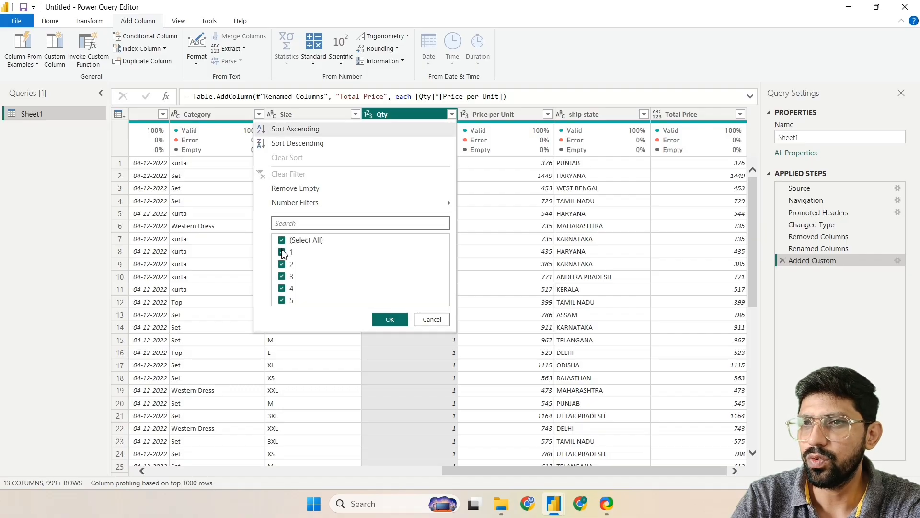
click(282, 252)
click(387, 319)
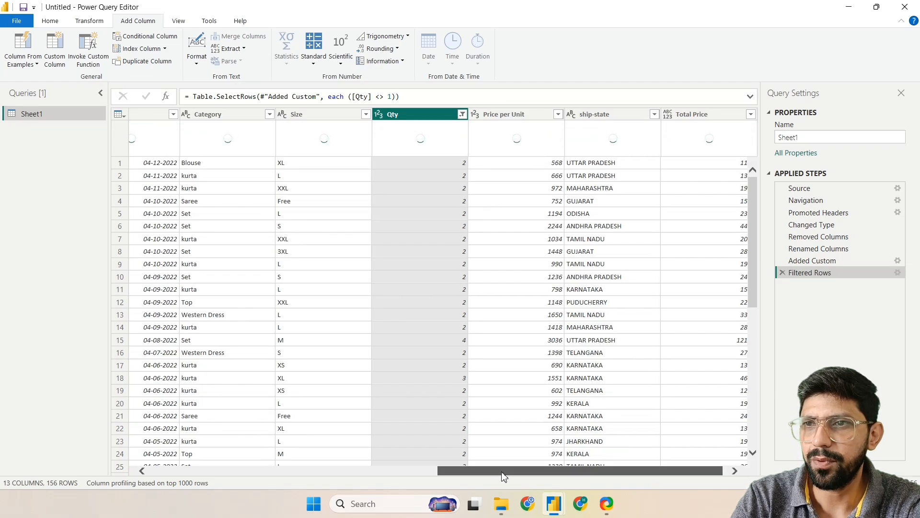
drag(502, 472, 557, 472)
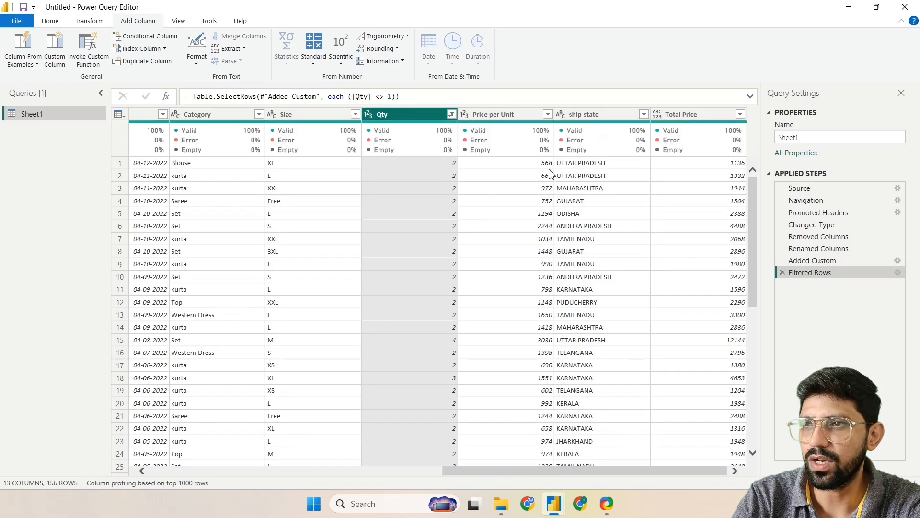
click(452, 163)
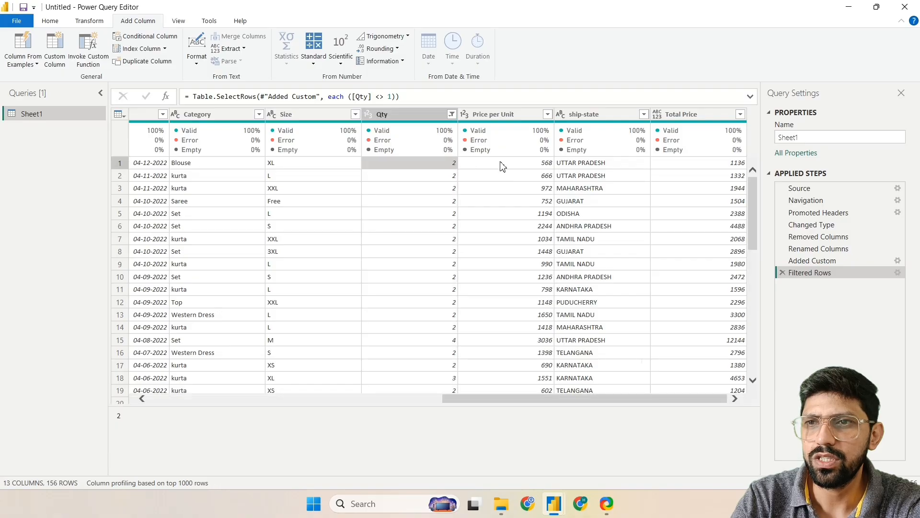
click(725, 165)
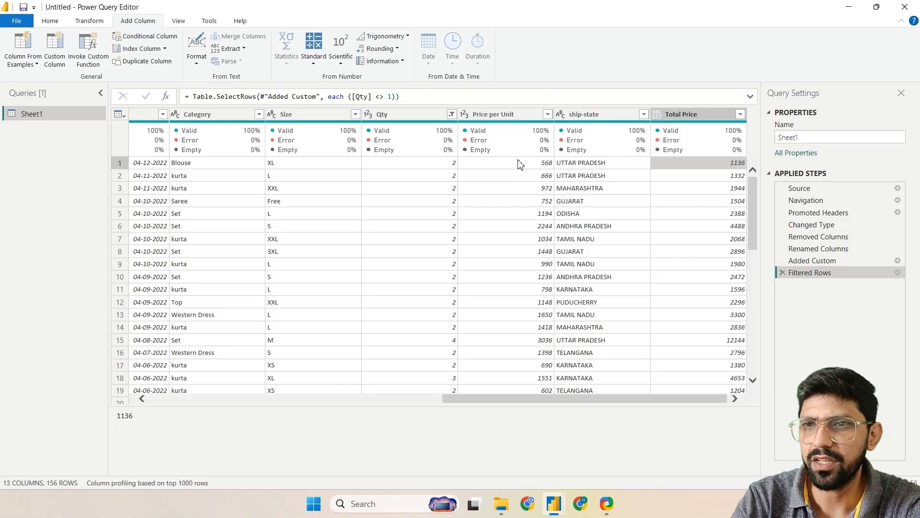
Reset the Qty column's filter so that all quantity values are included.
click(451, 114)
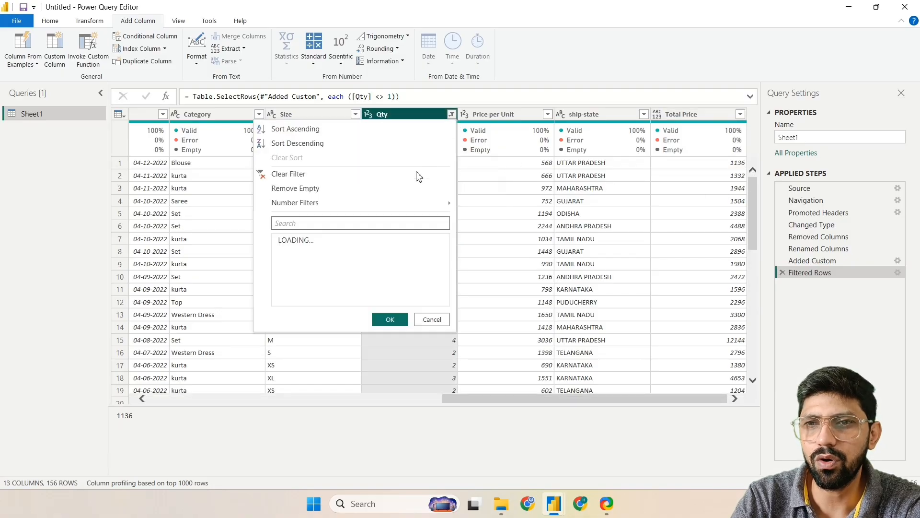
click(307, 241)
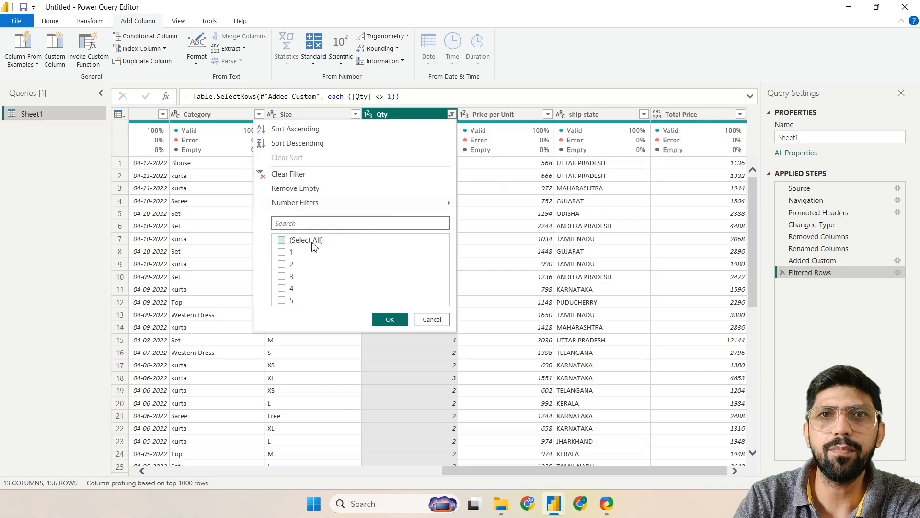
click(308, 242)
click(388, 319)
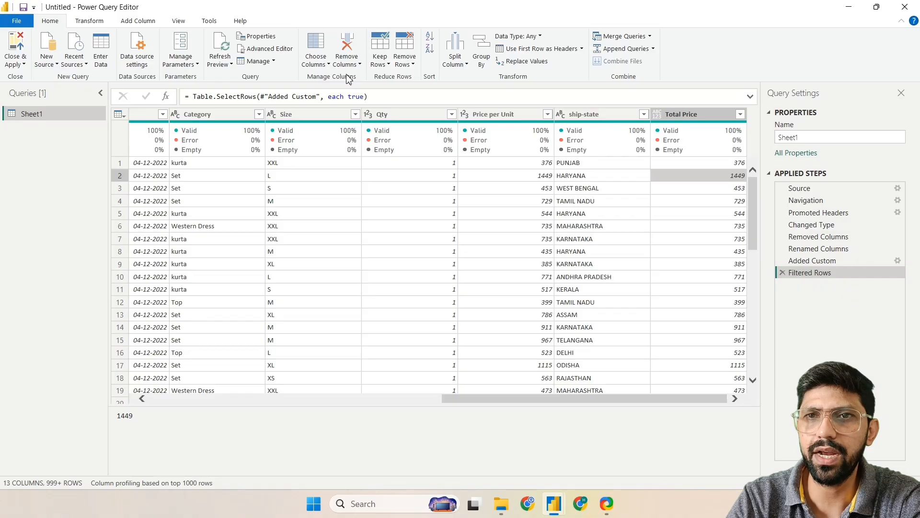
Apply the query changes to the data model and close the Power Query Editor.
click(13, 62)
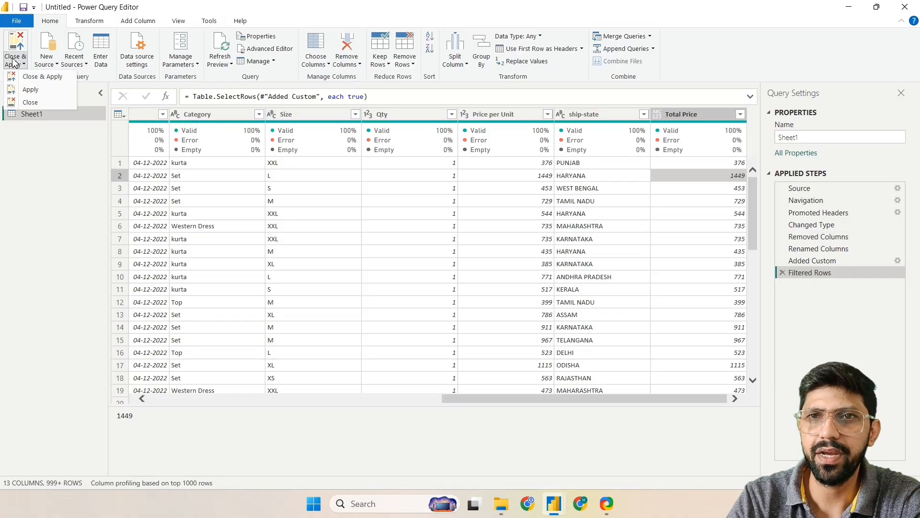
click(28, 78)
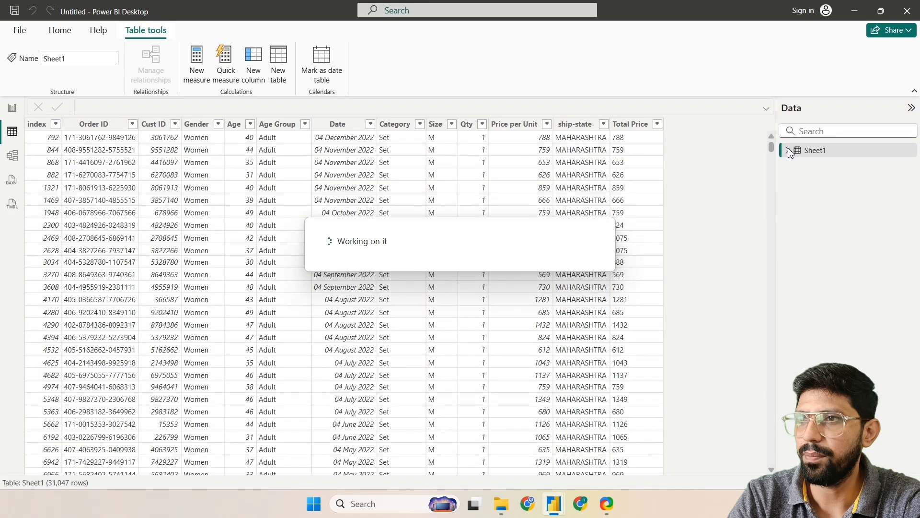
Expand the Sheet1 table's field list and select the Total Price column.
click(788, 150)
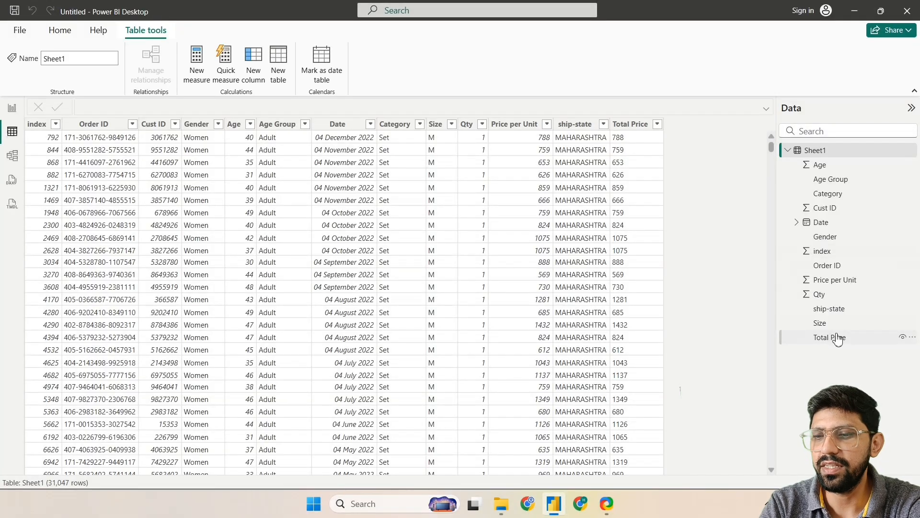
click(838, 339)
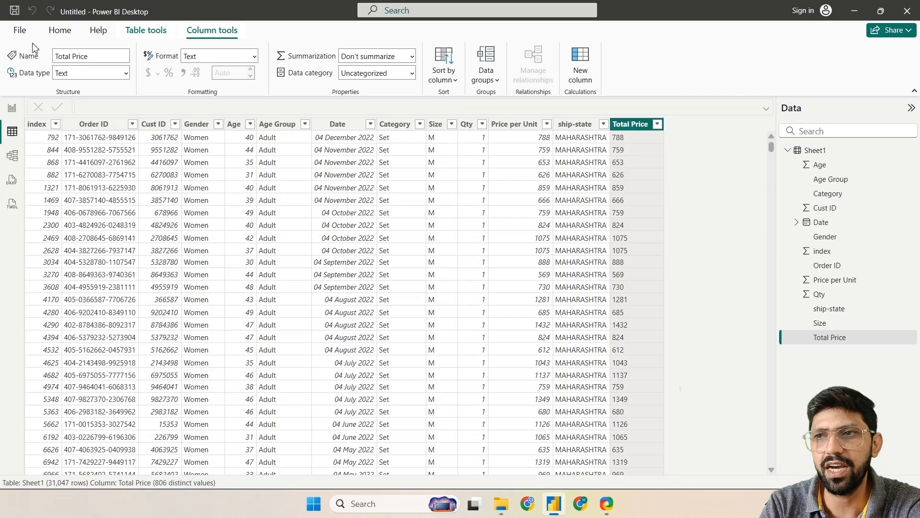
click(60, 30)
click(422, 65)
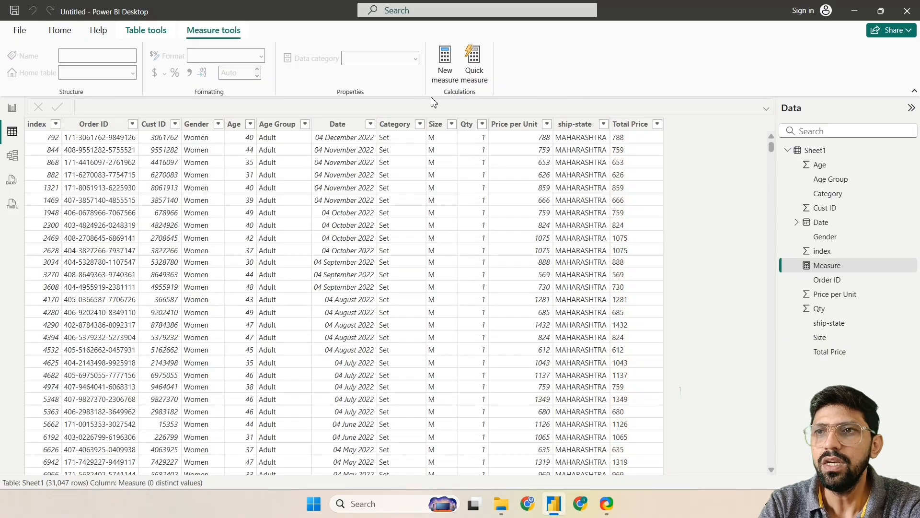
click(445, 69)
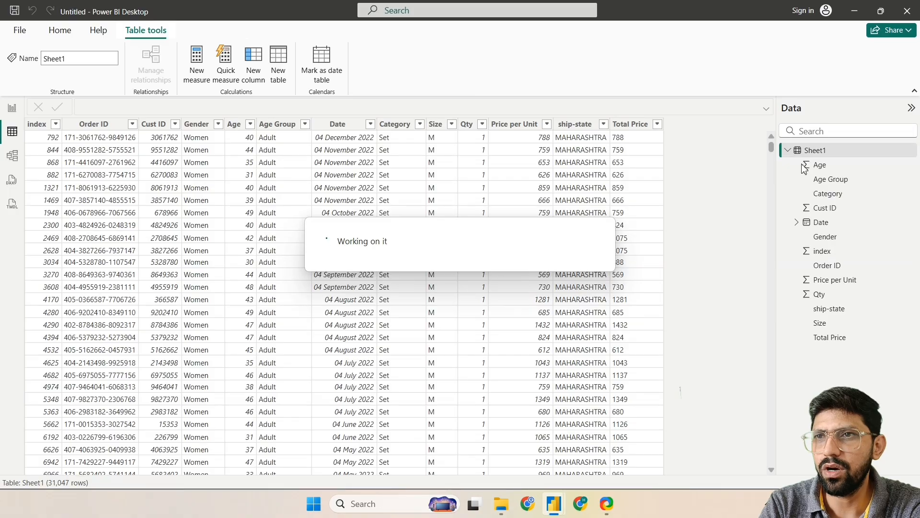
Create a new measure in Sheet1 and begin its formula with SUMX, using Sheet1 as the table argument.
click(203, 82)
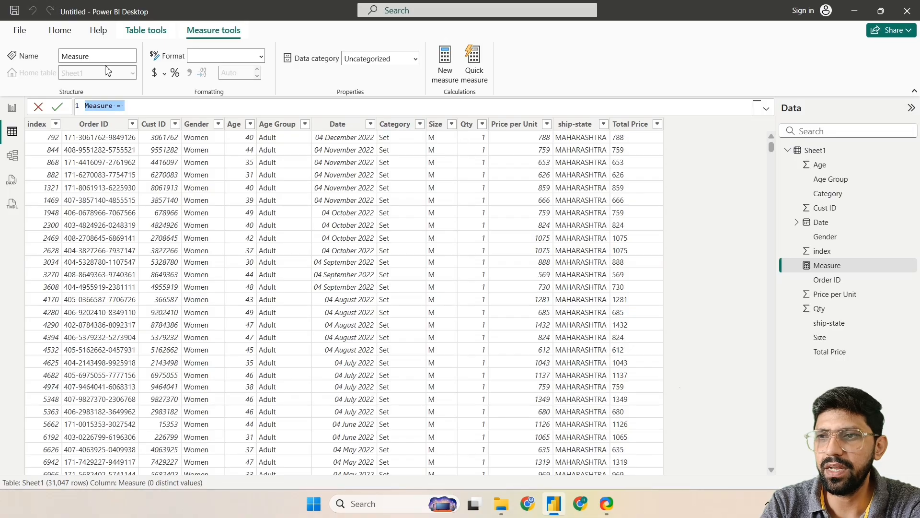
click(156, 105)
text(Sum)
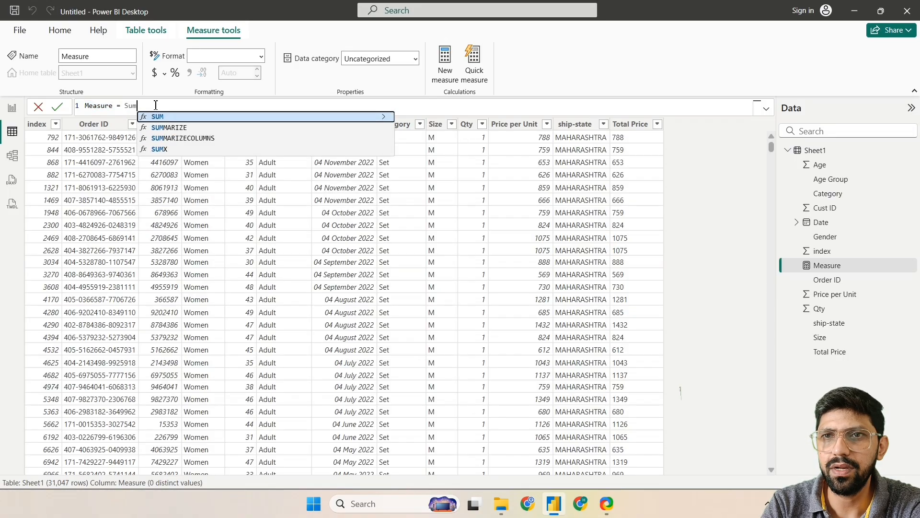
key(Down)
key(Down)
key(Down)
key(Tab)
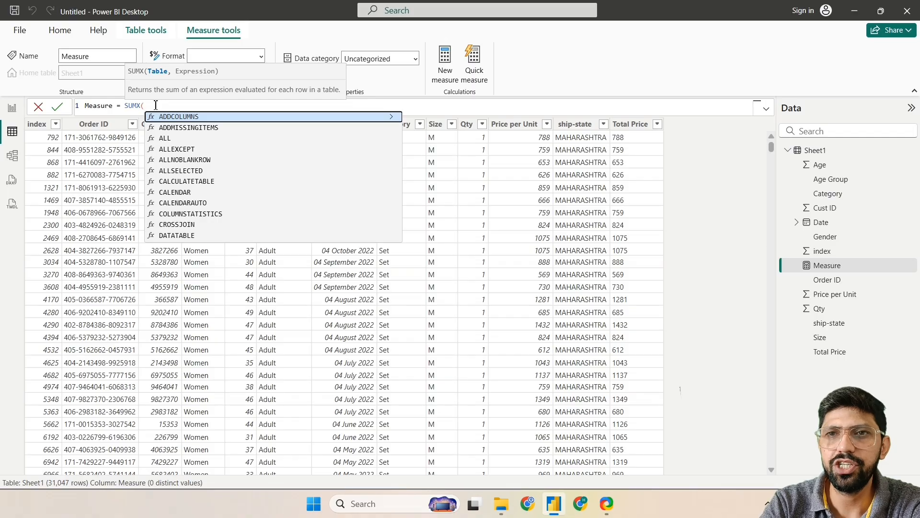
text(pri)
key(BackSpace)
key(BackSpace)
key(BackSpace)
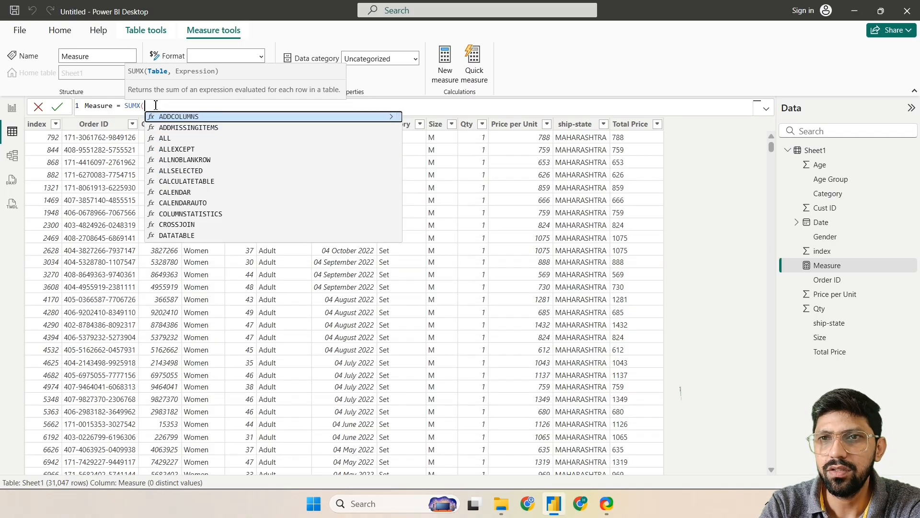
text(sh)
key(Tab)
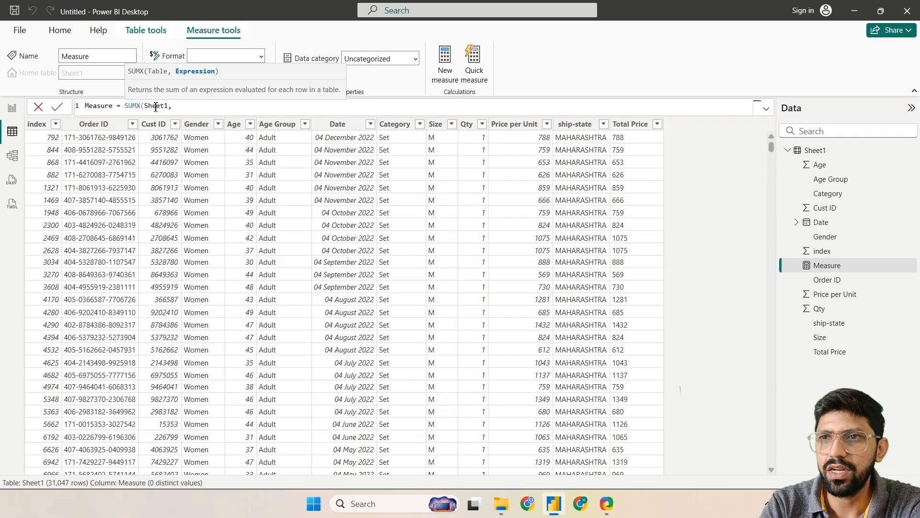
Complete the SUMX expression as Sheet1[Qty]*Sheet1[Price per Unit] and commit the measure.
text(Q)
key(Down)
key(Down)
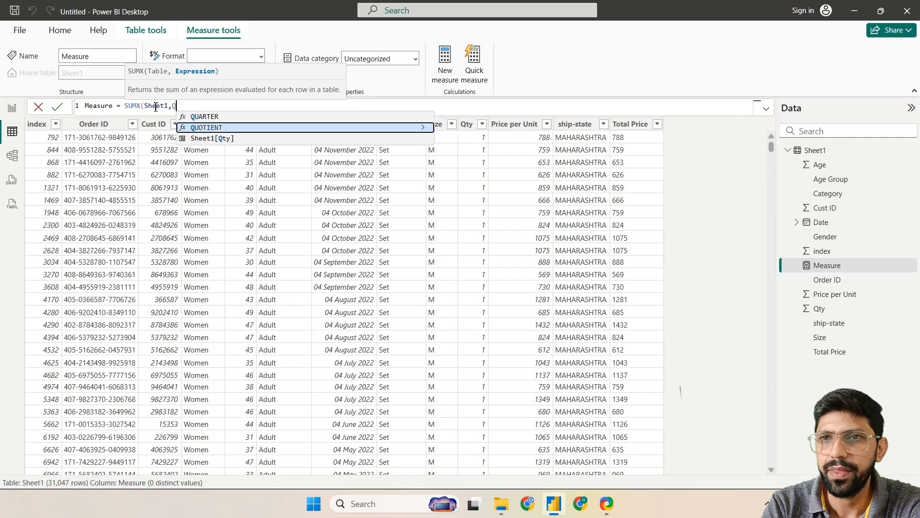
key(Tab)
text(*)
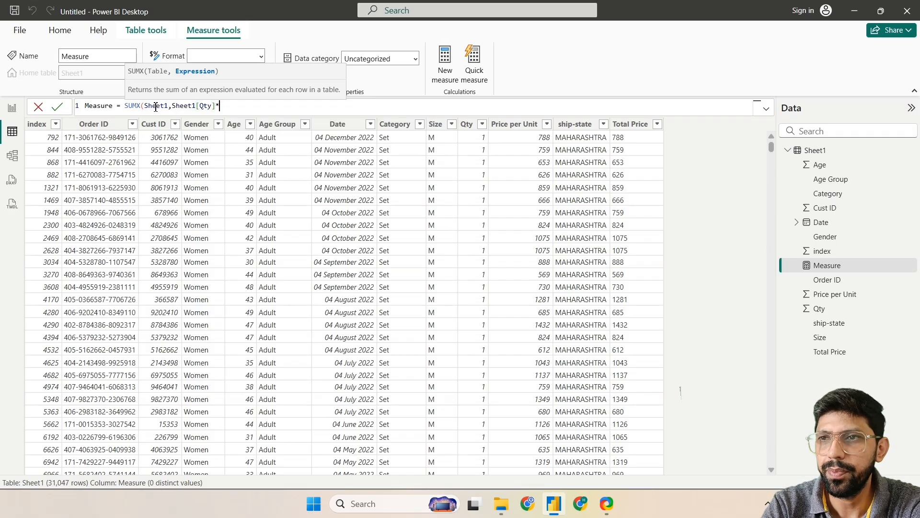
text(price)
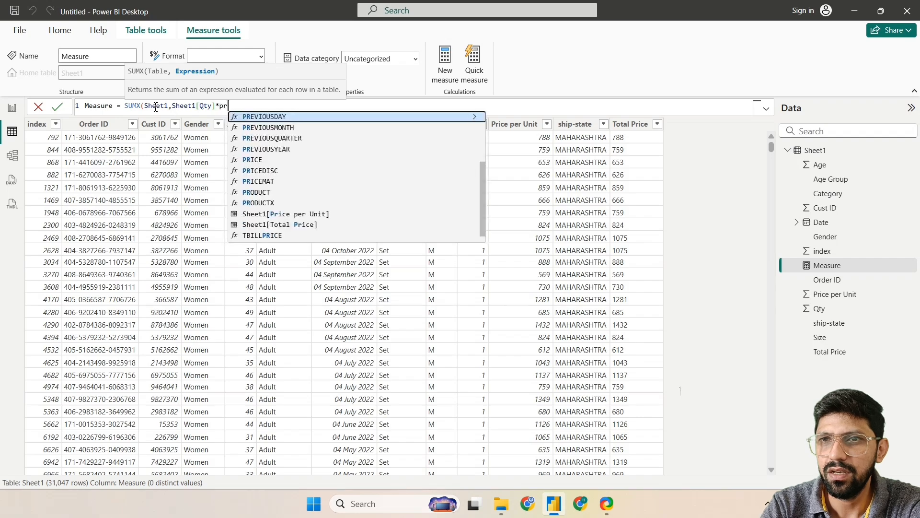
key(Down)
key(Down)
key(Down)
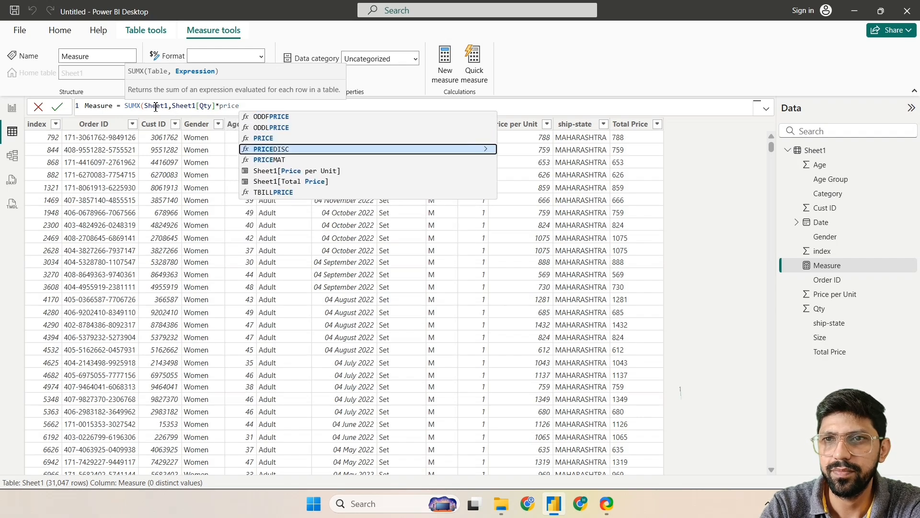
key(Tab)
text())
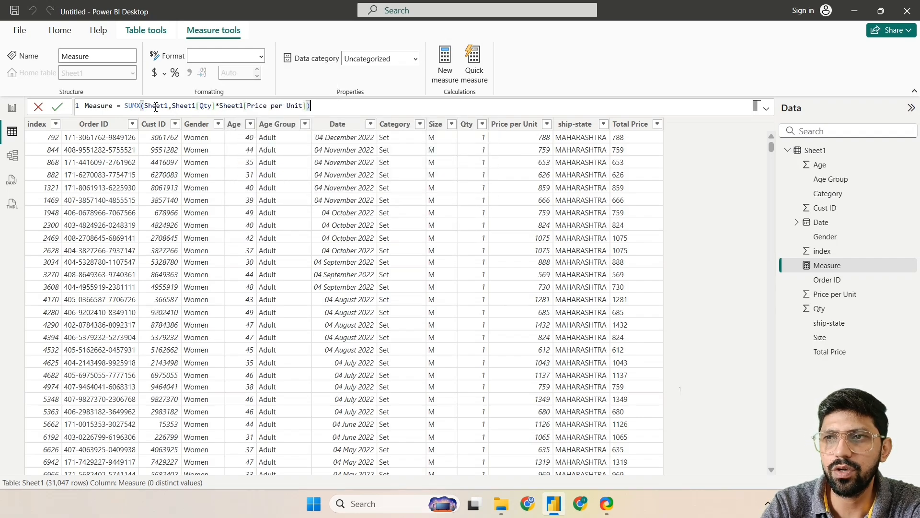
key(Return)
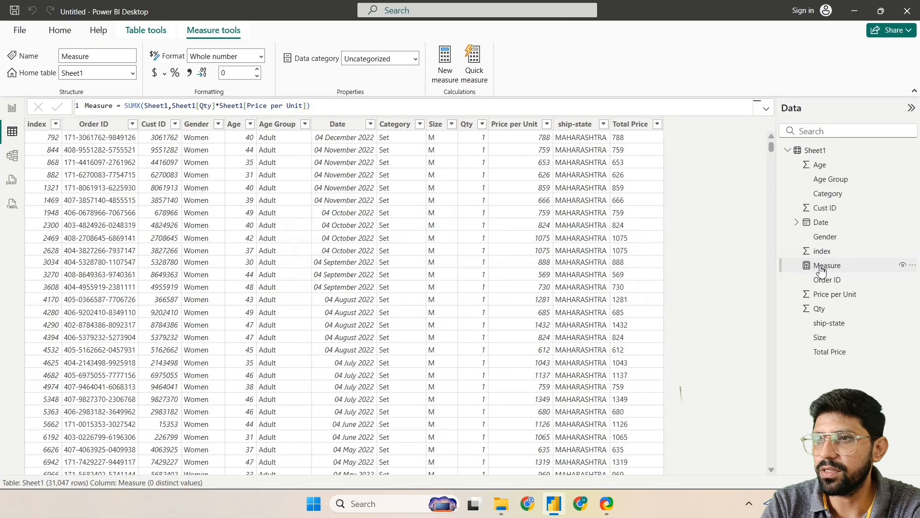
Rename the new measure as Total Sales in its formula.
double_click(97, 105)
text(Total Sal)
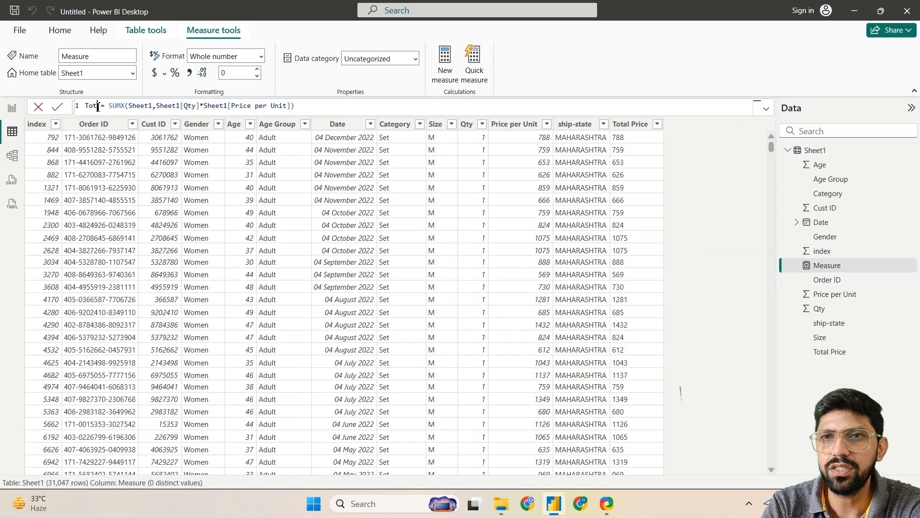
text(es)
key(Return)
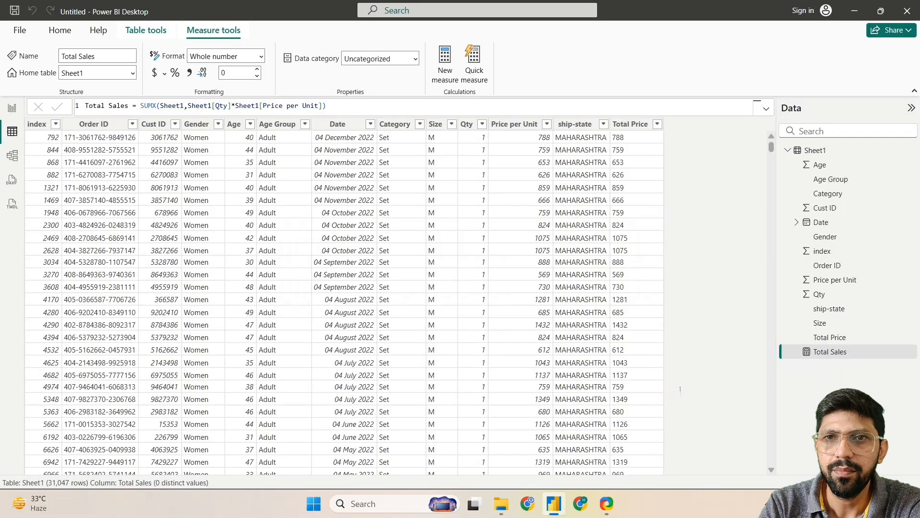
Add a card visual showing the Total Sales measure to the report page and make it wider and slightly shorter.
click(12, 109)
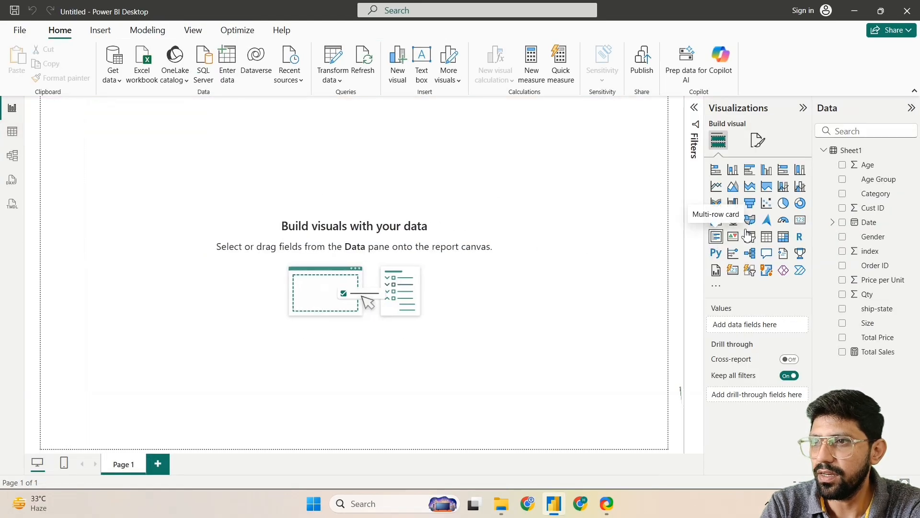
click(807, 224)
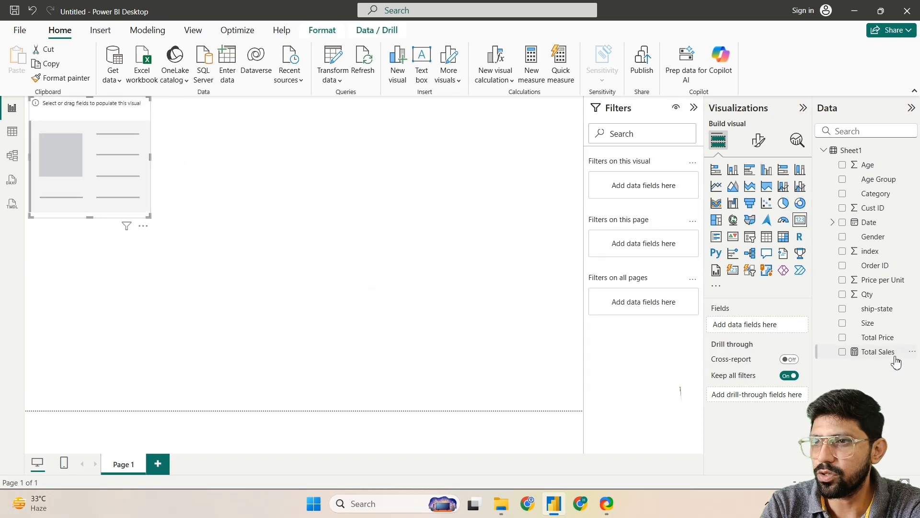
drag(898, 358, 760, 330)
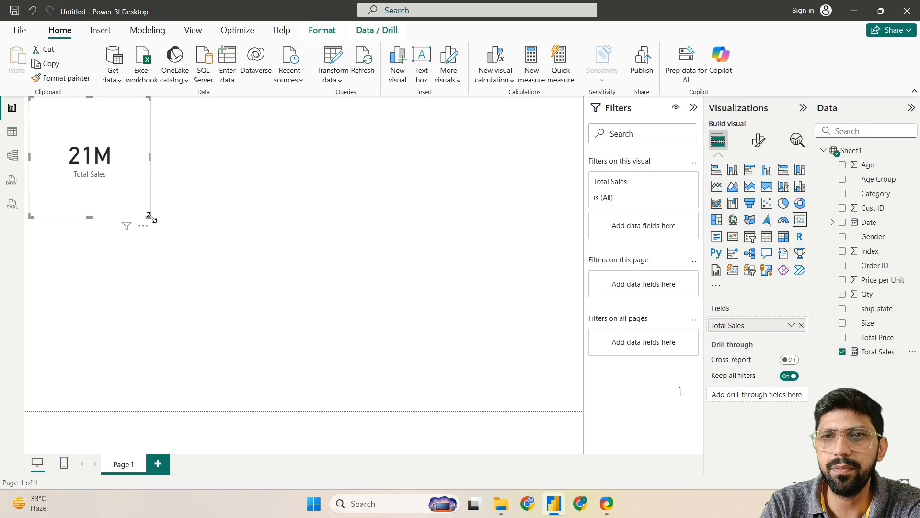
drag(150, 217, 191, 206)
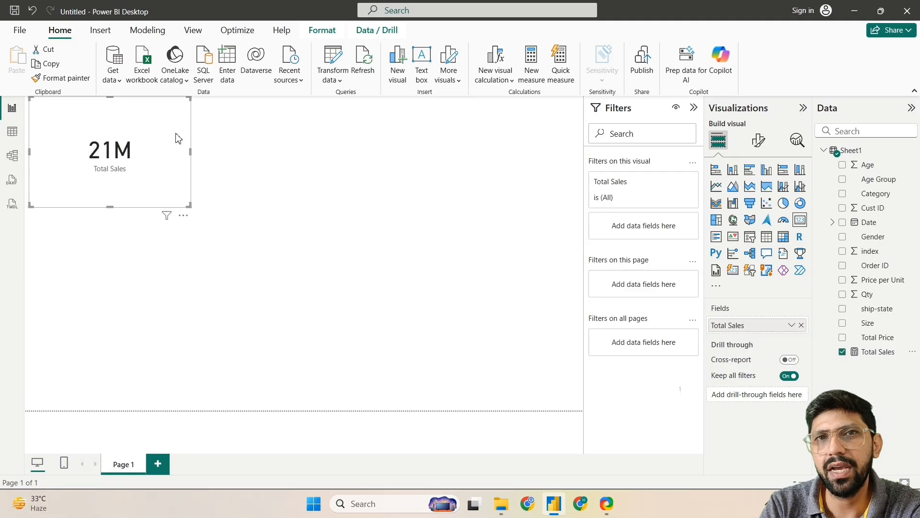